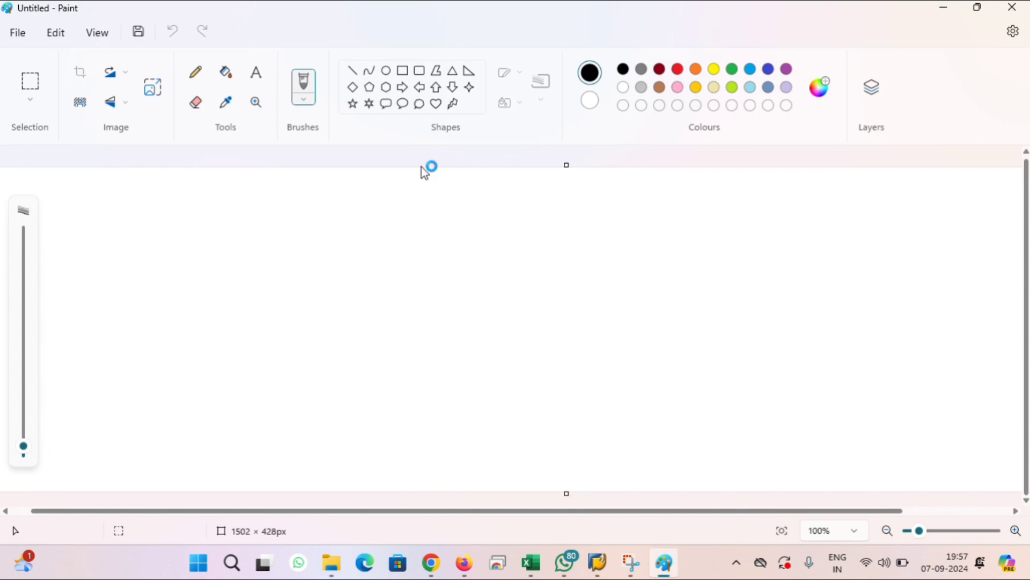
Draw a heart about 215 × 195 px with a solid outline near the middle of the canvas
{"action": "left_click", "coordinate": [436, 104]}
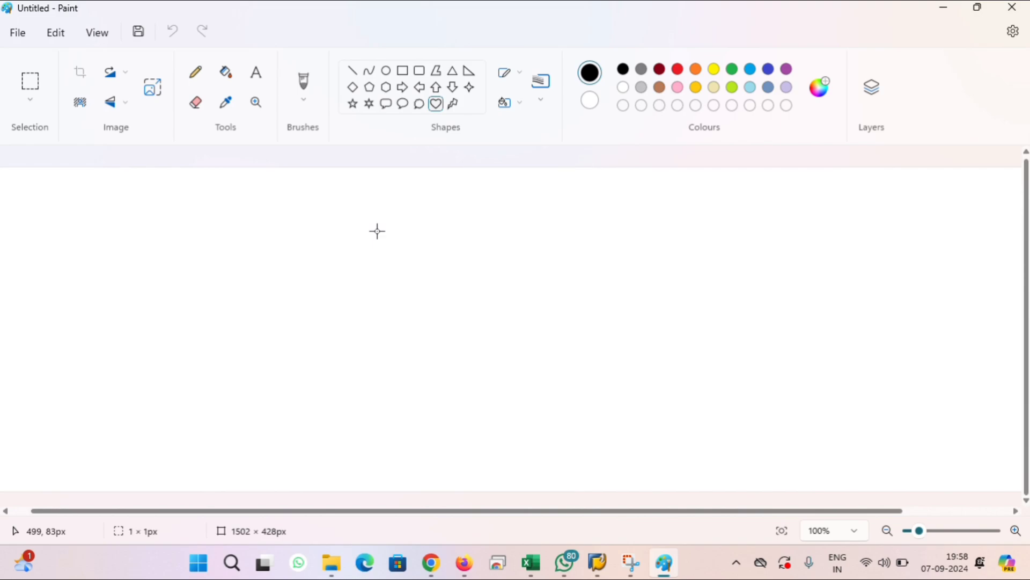
{"action": "left_click_drag", "start_coordinate": [377, 232], "coordinate": [509, 347]}
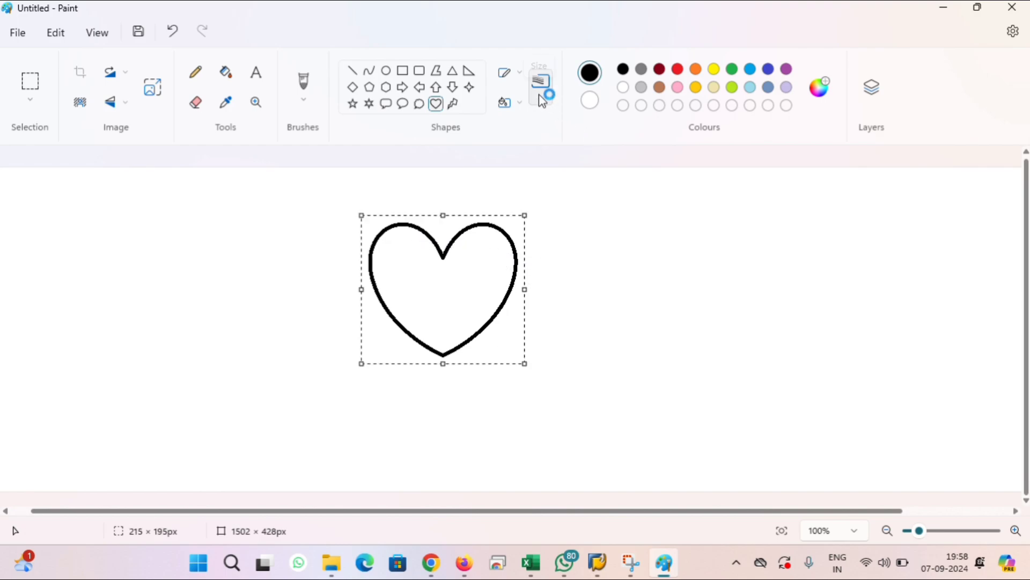
{"action": "left_click", "coordinate": [512, 72]}
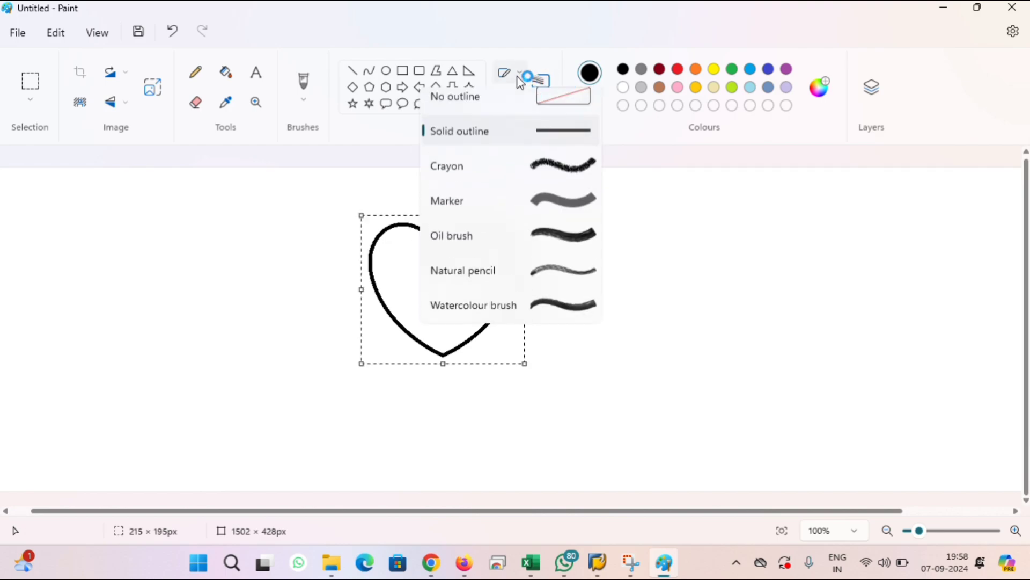
{"action": "left_click", "coordinate": [569, 145]}
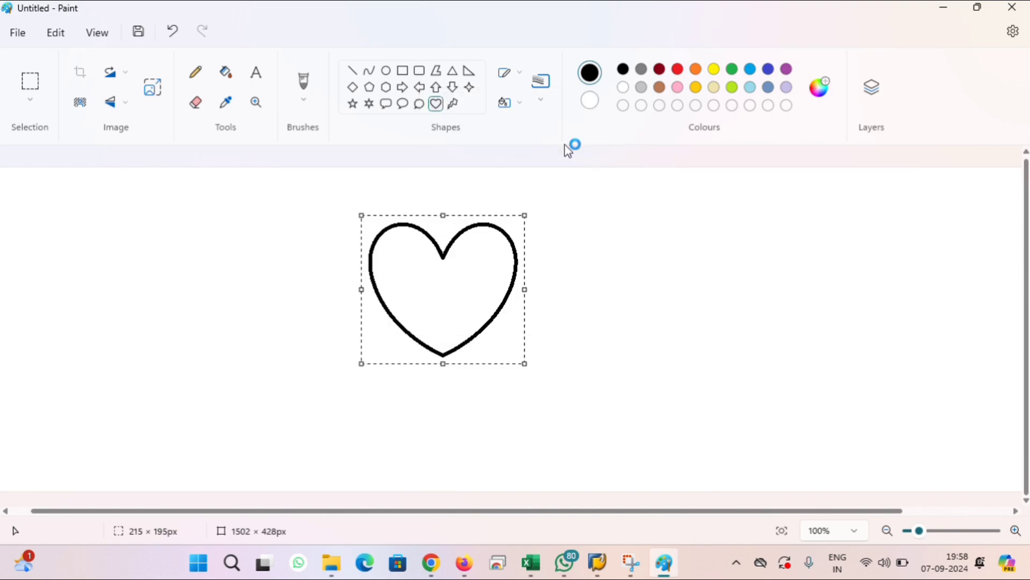
Draw a wider heart about 292 × 226 px beside the first one and set its outline thickness to 3 px
{"action": "left_click", "coordinate": [604, 213]}
{"action": "left_click_drag", "start_coordinate": [604, 213], "coordinate": [796, 355]}
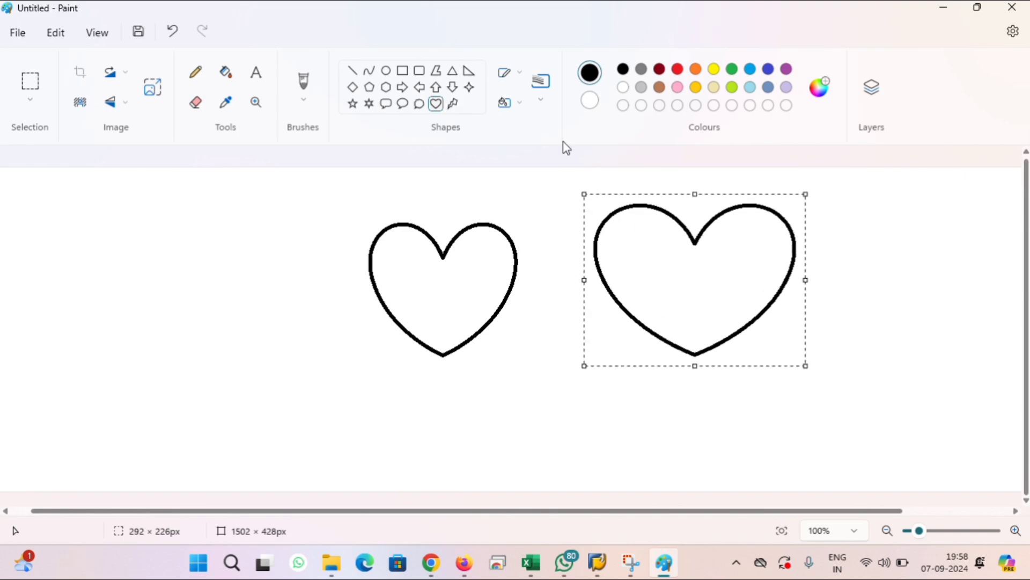
{"action": "left_click", "coordinate": [537, 89]}
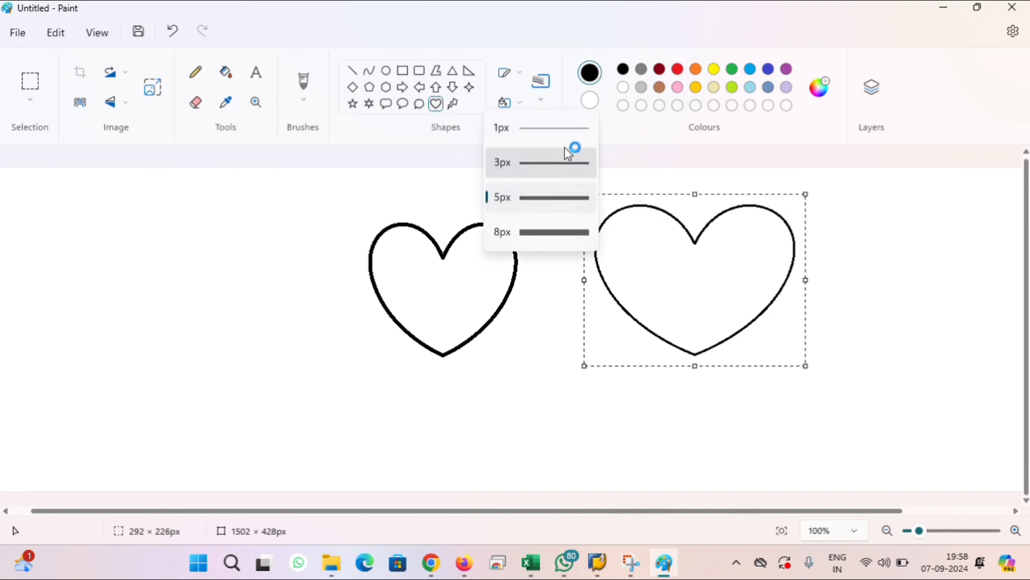
{"action": "left_click", "coordinate": [564, 128]}
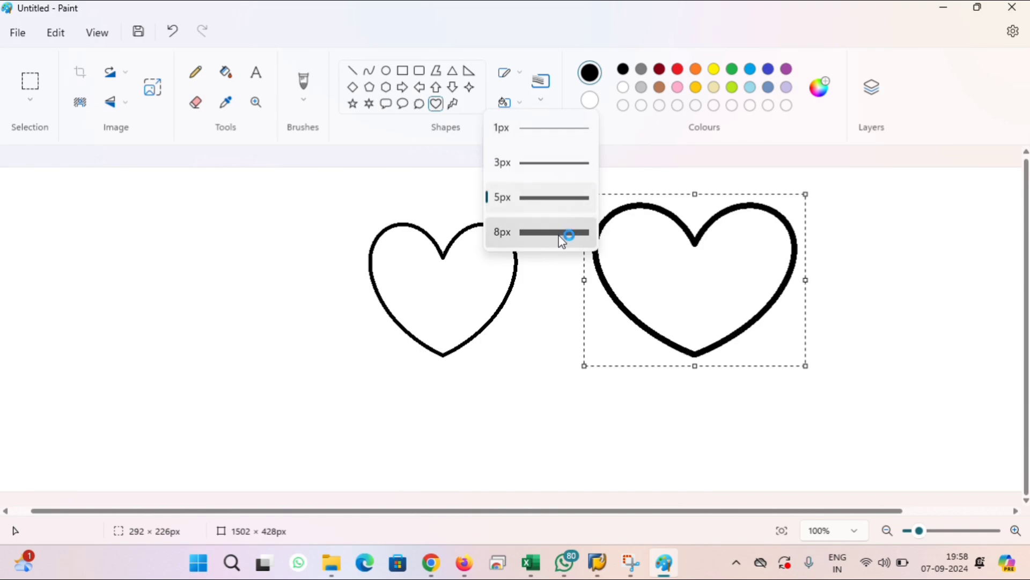
{"action": "left_click", "coordinate": [545, 163]}
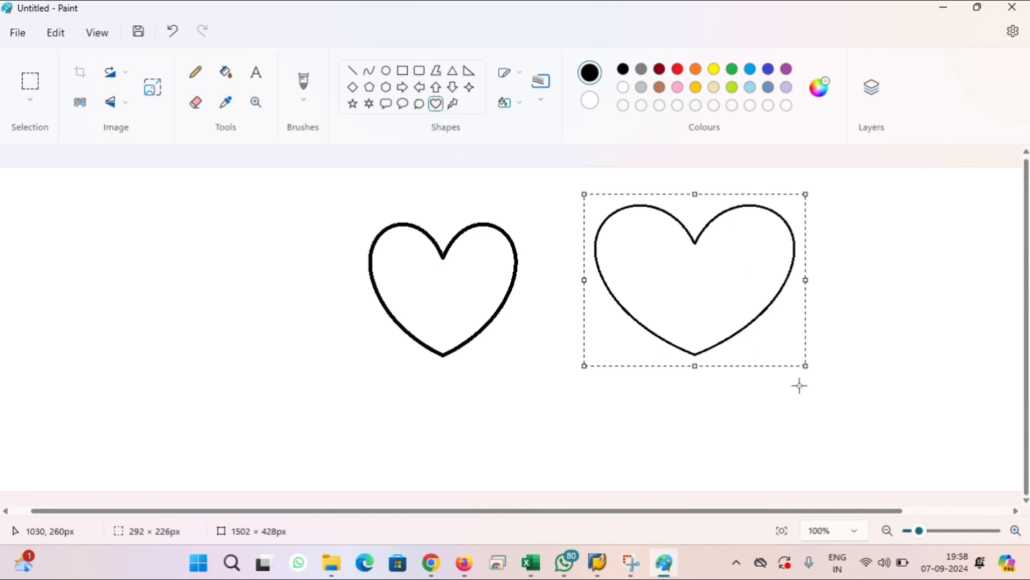
{"action": "left_click", "coordinate": [886, 361]}
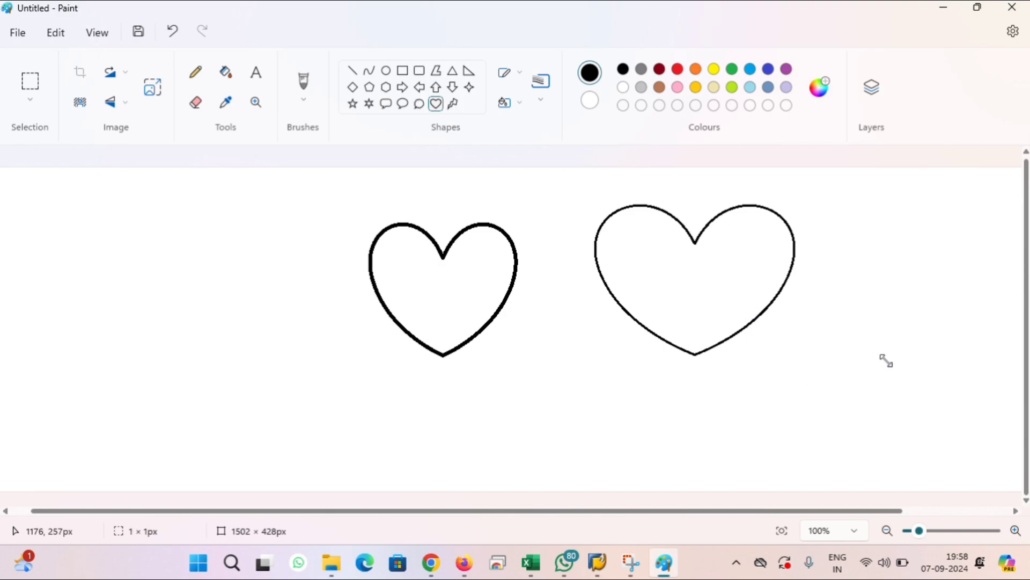
Draw a tall heart about 256 × 307 px on the other side of the first heart, outlined and filled in red
{"action": "left_click", "coordinate": [703, 231]}
{"action": "left_click_drag", "start_coordinate": [144, 221], "coordinate": [303, 411]}
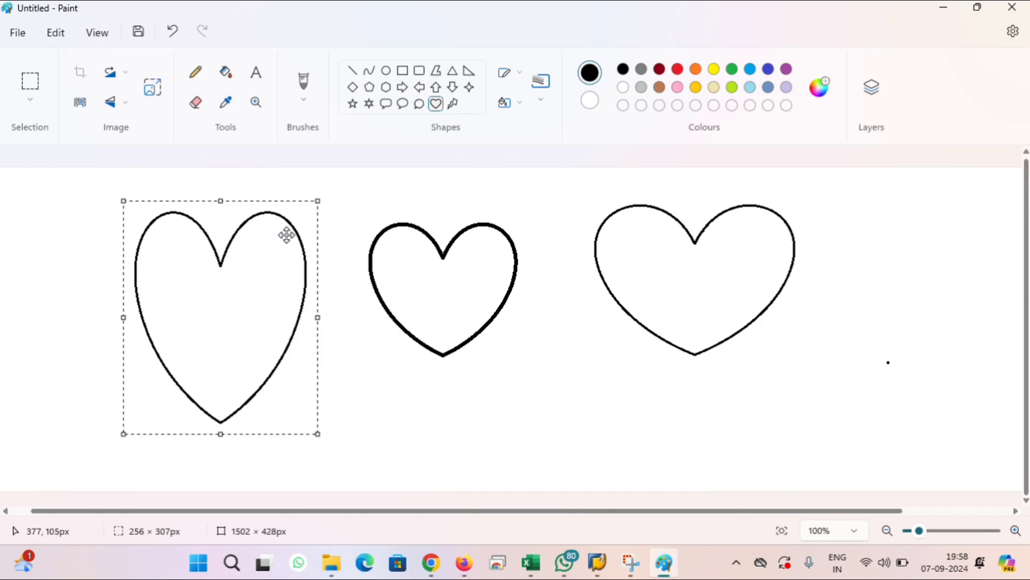
{"action": "left_click", "coordinate": [677, 70]}
{"action": "left_click", "coordinate": [678, 70]}
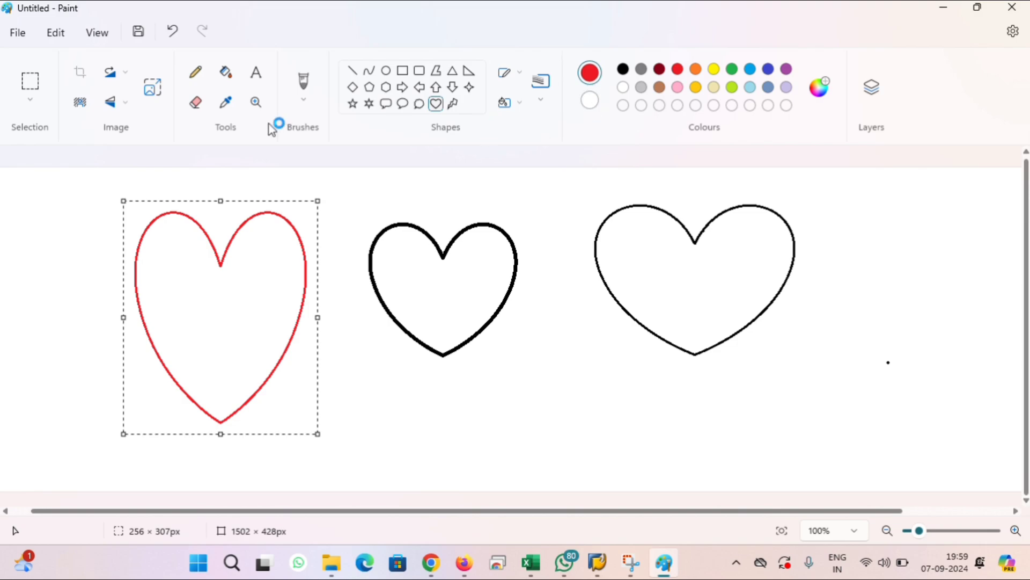
{"action": "left_click", "coordinate": [226, 74]}
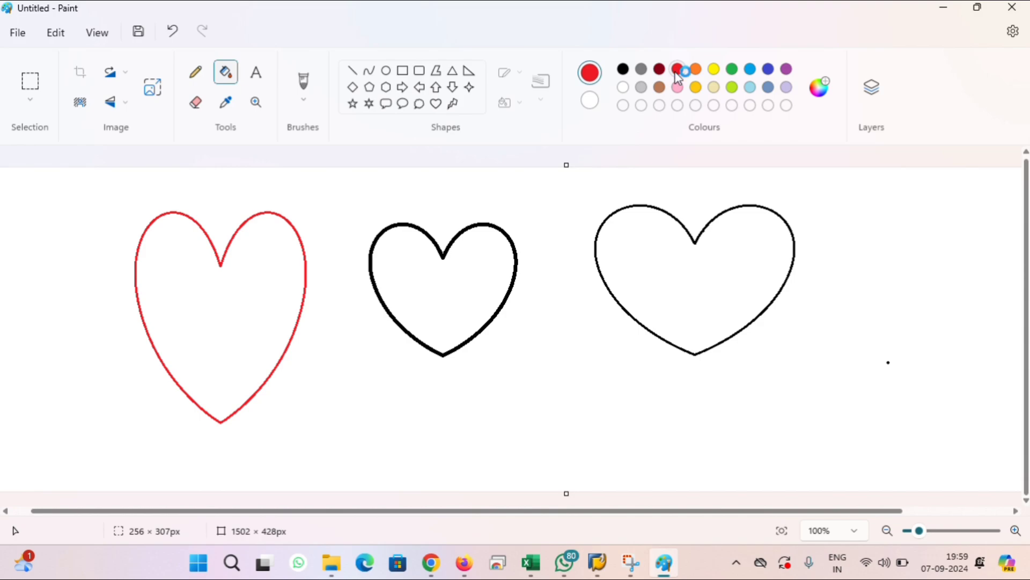
{"action": "left_click", "coordinate": [244, 301]}
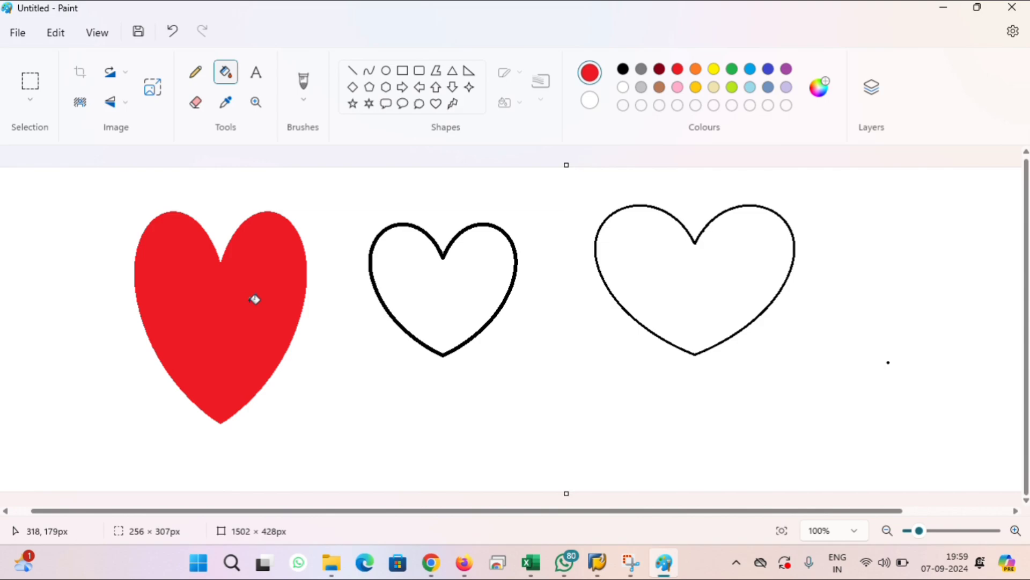
Undo the red fill and all the hearts drawn on the canvas
{"action": "key", "text": "ctrl+z"}
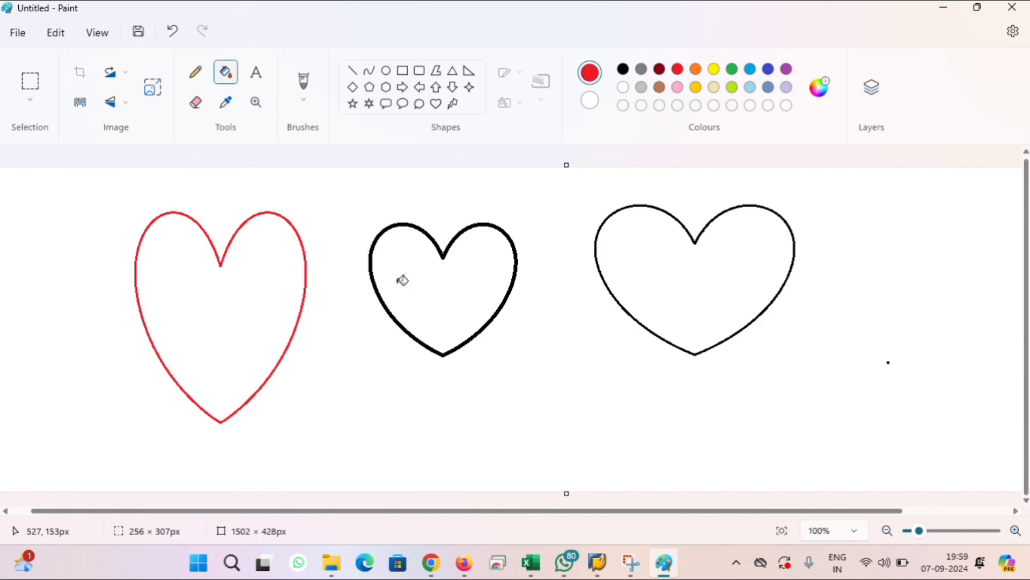
{"action": "key", "text": "ctrl+z"}
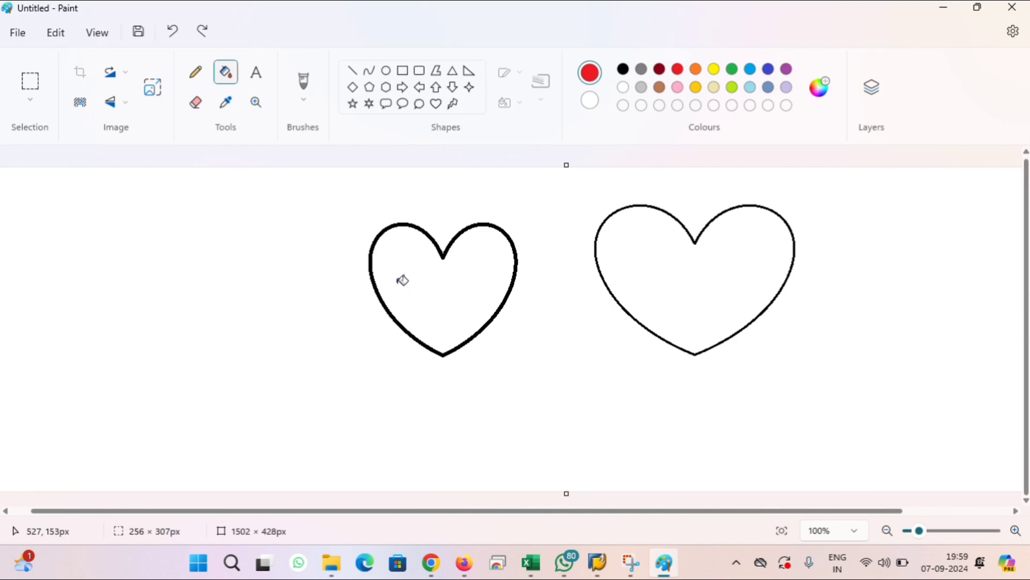
{"action": "key", "text": "ctrl+z"}
{"action": "key", "text": "ctrl+z"}
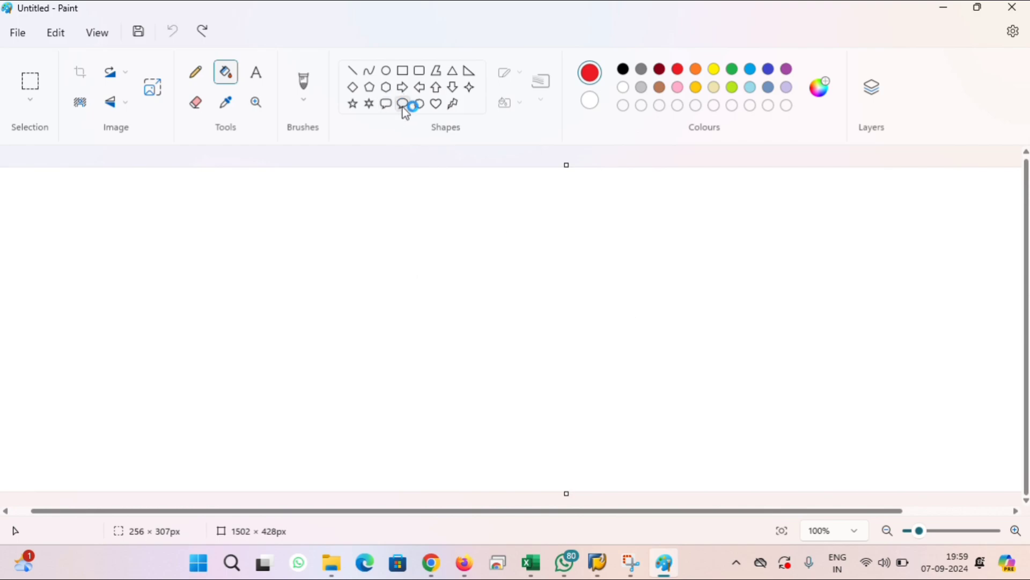
Draw a heart about 278 × 347 px, recolour its outline green, and delete it
{"action": "left_click", "coordinate": [436, 106]}
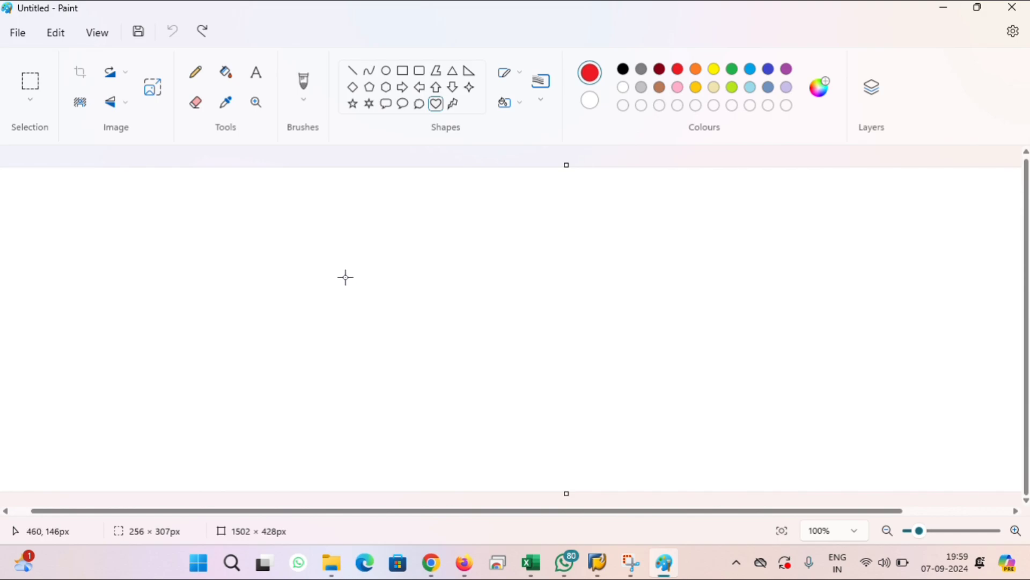
{"action": "mouse_move", "coordinate": [292, 228]}
{"action": "left_mouse_down"}
{"action": "mouse_move", "coordinate": [419, 288]}
{"action": "mouse_move", "coordinate": [460, 424]}
{"action": "mouse_move", "coordinate": [457, 472]}
{"action": "mouse_move", "coordinate": [454, 443]}
{"action": "left_mouse_up"}
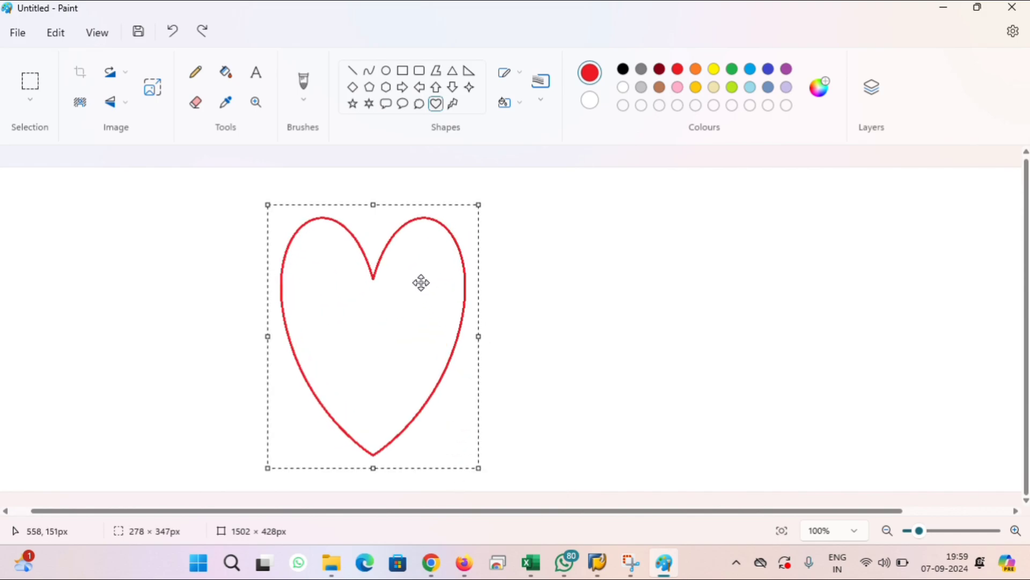
{"action": "left_click", "coordinate": [732, 70]}
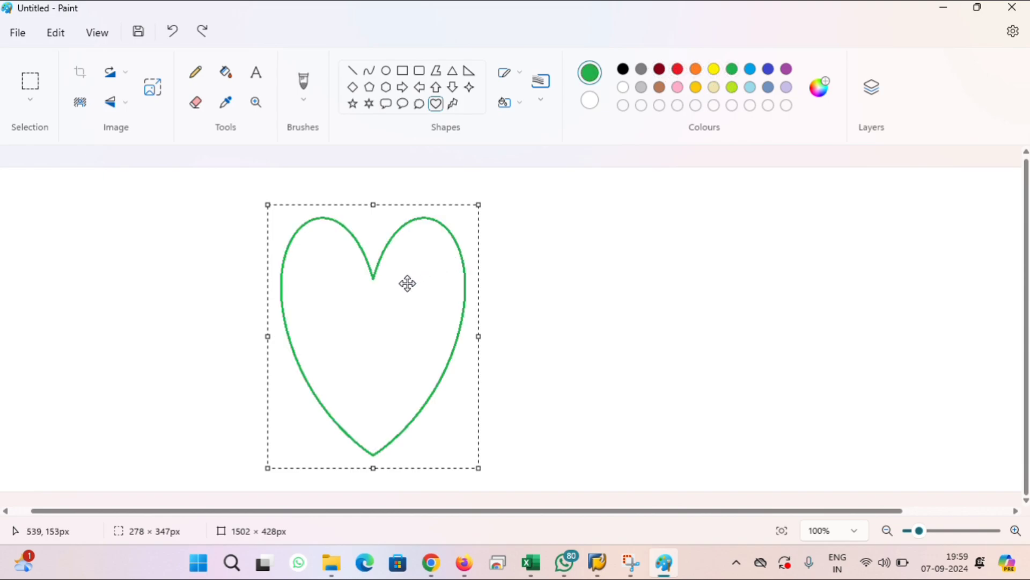
{"action": "key", "text": "Delete"}
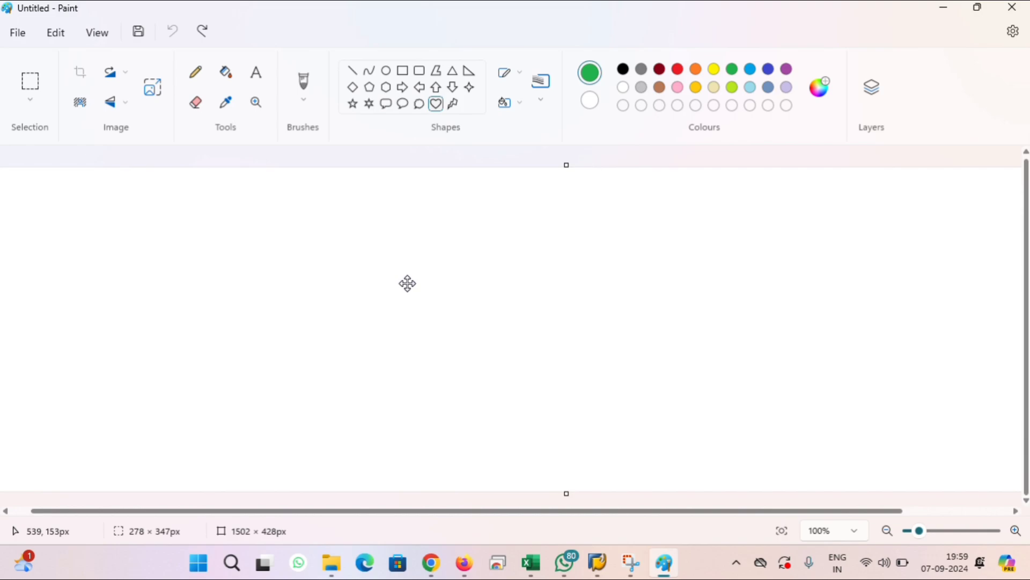
Draw a tall heart about 280 × 400 px reaching the canvas's lower edge, with a red outline 8 px thick
{"action": "left_click", "coordinate": [437, 106]}
{"action": "mouse_move", "coordinate": [407, 237]}
{"action": "left_mouse_down"}
{"action": "mouse_move", "coordinate": [467, 263]}
{"action": "mouse_move", "coordinate": [581, 471]}
{"action": "mouse_move", "coordinate": [565, 497]}
{"action": "left_mouse_up"}
{"action": "left_click", "coordinate": [678, 68]}
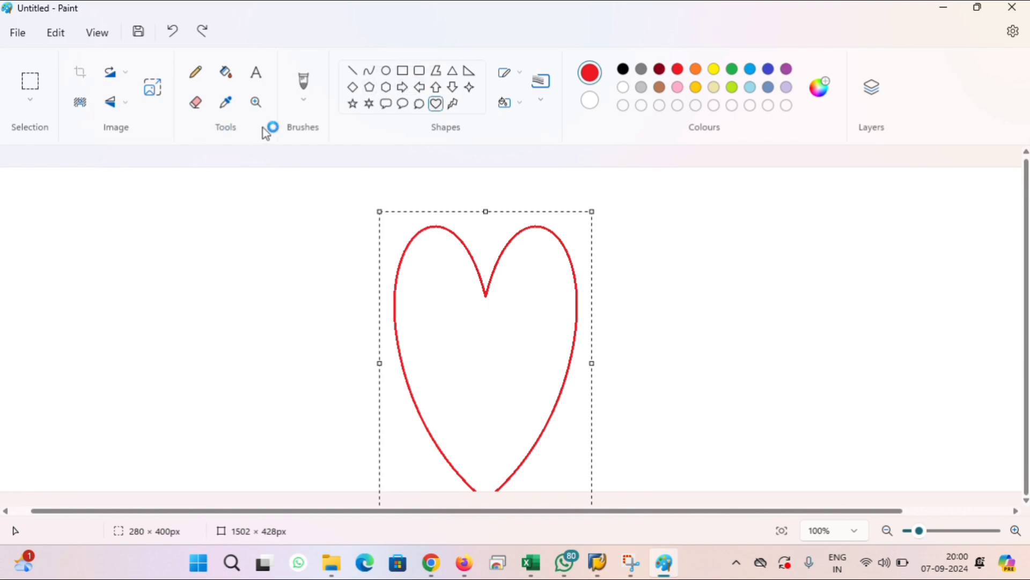
{"action": "left_click", "coordinate": [540, 103]}
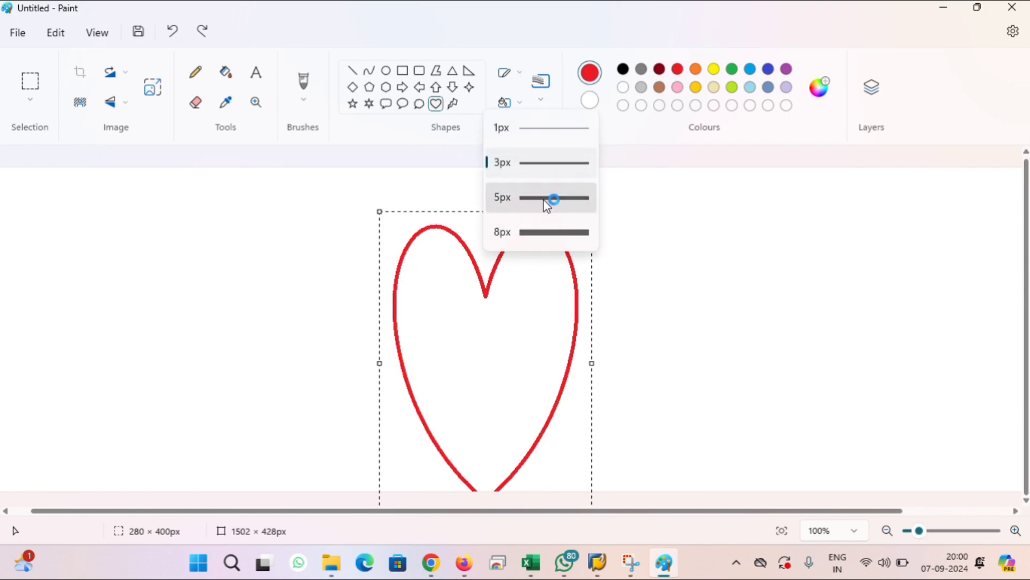
{"action": "left_click", "coordinate": [543, 232]}
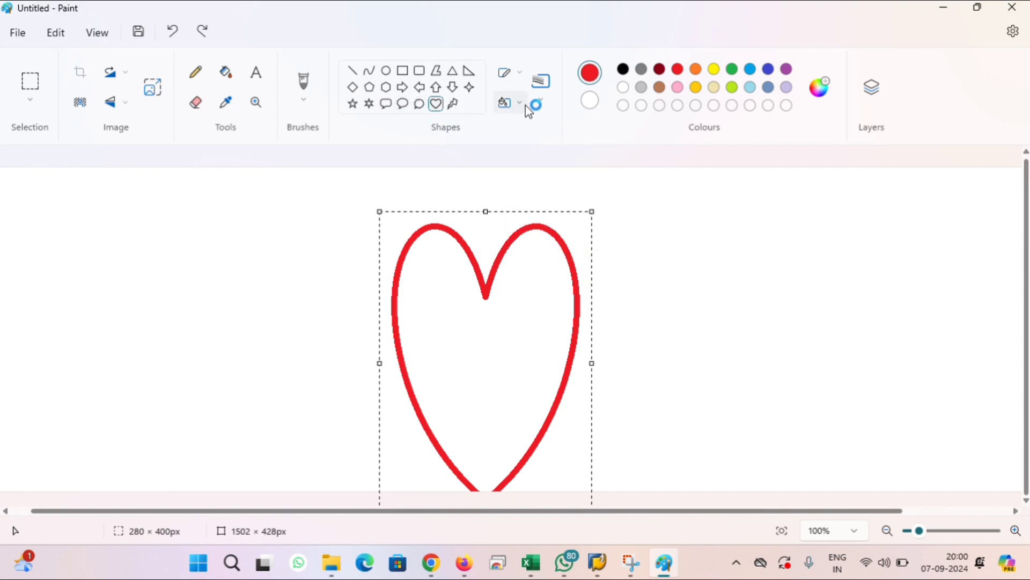
Scribble red strokes inside the heart with the Crayon brush
{"action": "left_click", "coordinate": [304, 102]}
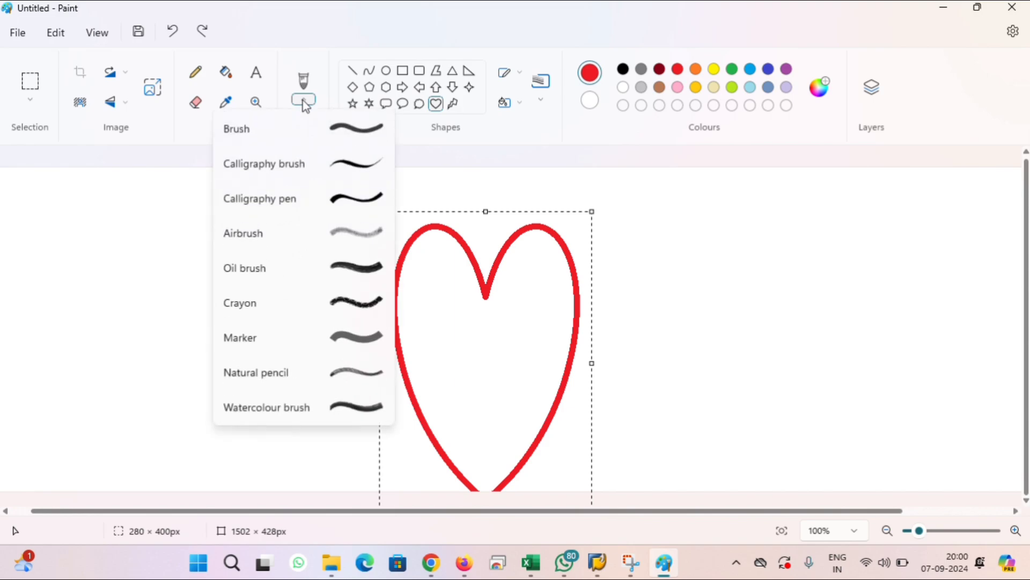
{"action": "left_click", "coordinate": [318, 129]}
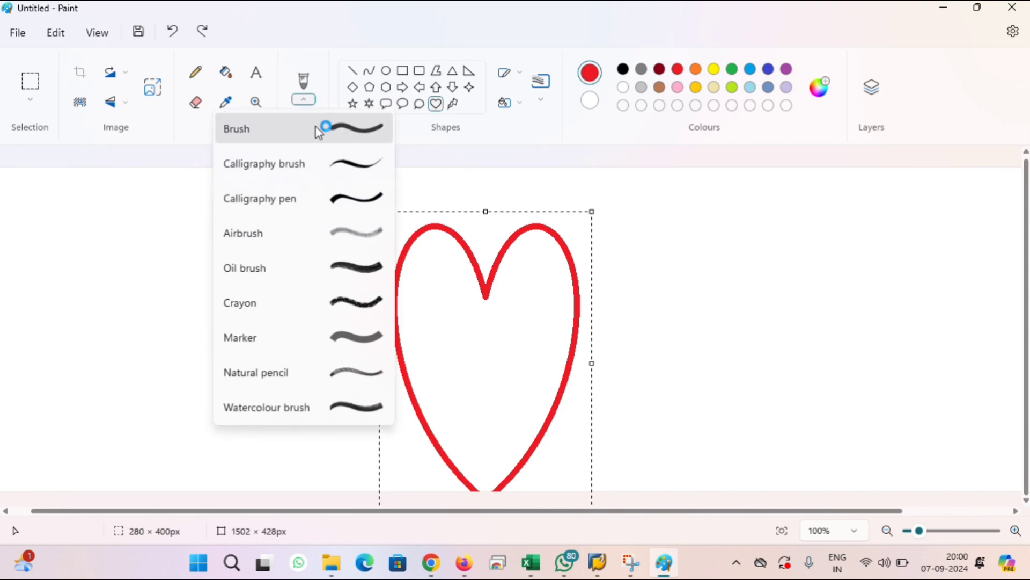
{"action": "left_click", "coordinate": [363, 302]}
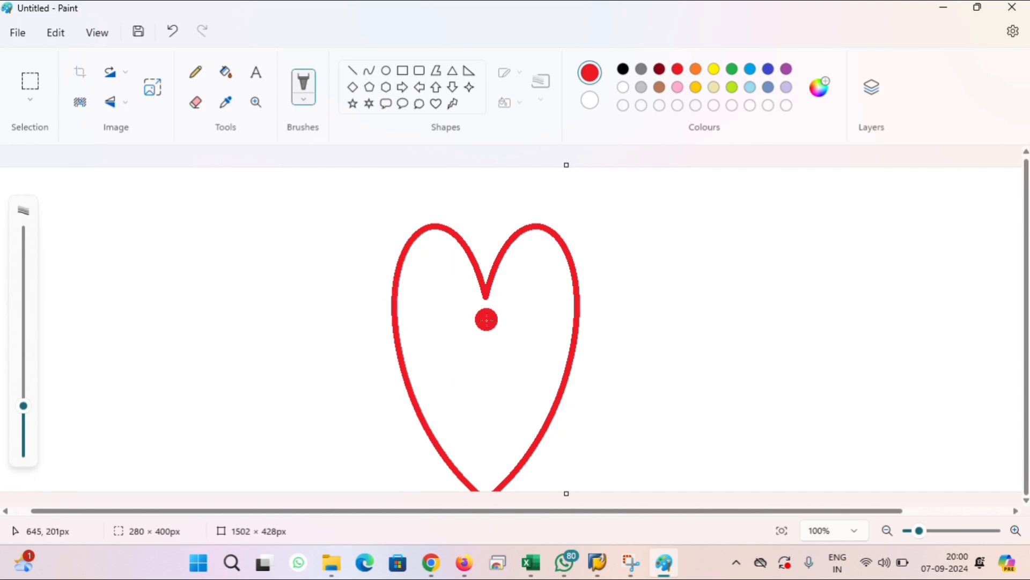
{"action": "mouse_move", "coordinate": [443, 299]}
{"action": "left_mouse_down"}
{"action": "mouse_move", "coordinate": [516, 352]}
{"action": "mouse_move", "coordinate": [525, 398]}
{"action": "mouse_move", "coordinate": [490, 345]}
{"action": "mouse_move", "coordinate": [421, 329]}
{"action": "mouse_move", "coordinate": [435, 253]}
{"action": "mouse_move", "coordinate": [464, 309]}
{"action": "mouse_move", "coordinate": [476, 392]}
{"action": "mouse_move", "coordinate": [540, 263]}
{"action": "left_mouse_up"}
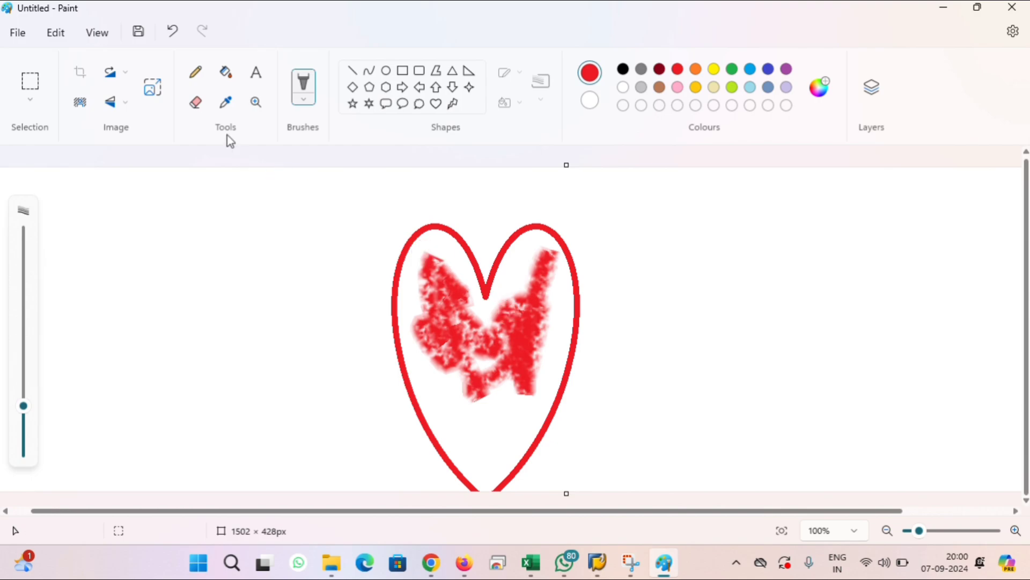
Enlarge the eraser and erase the crayon strokes and nearly all of the red heart
{"action": "left_click", "coordinate": [197, 102]}
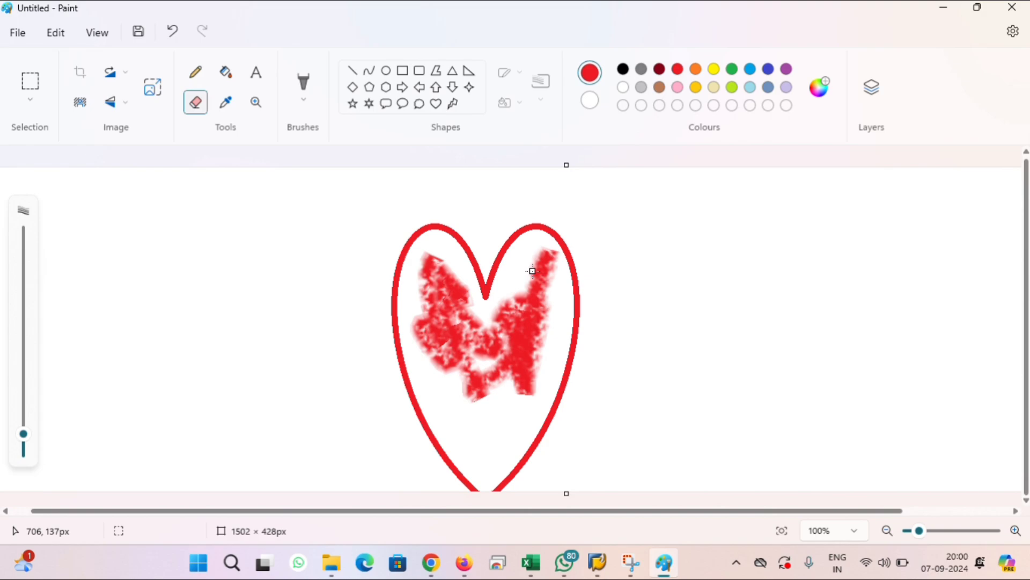
{"action": "key", "text": "ctrl+plus"}
{"action": "key", "text": "ctrl+plus"}
{"action": "key", "text": "ctrl+plus"}
{"action": "key", "text": "ctrl+plus"}
{"action": "key", "text": "ctrl+plus"}
{"action": "key", "text": "ctrl+plus"}
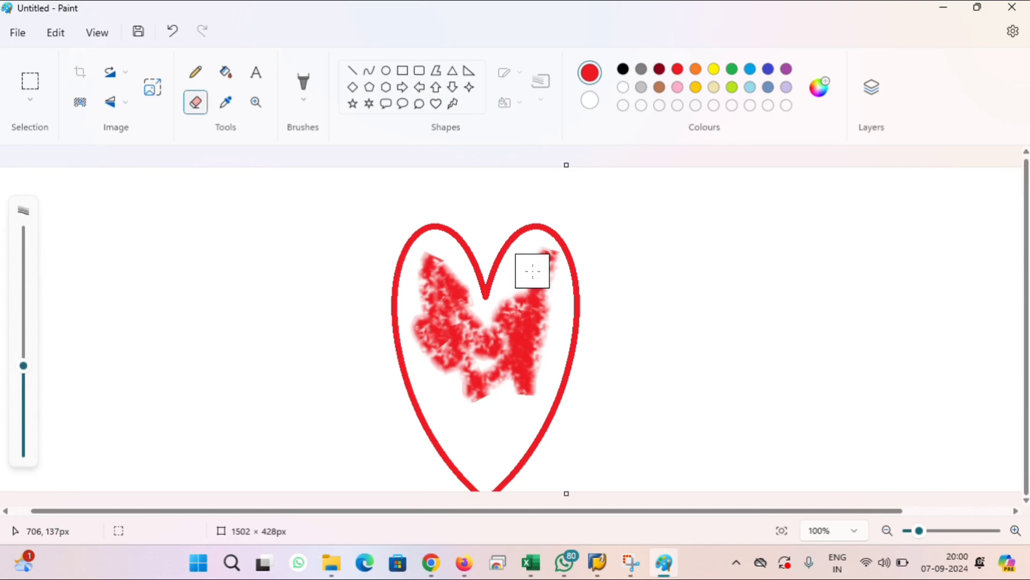
{"action": "key", "text": "ctrl+minus"}
{"action": "key", "text": "ctrl+minus"}
{"action": "key", "text": "ctrl+minus"}
{"action": "key", "text": "ctrl+minus"}
{"action": "key", "text": "ctrl+minus"}
{"action": "key", "text": "ctrl+minus"}
{"action": "key", "text": "ctrl+minus"}
{"action": "key", "text": "ctrl+minus"}
{"action": "key", "text": "ctrl+minus"}
{"action": "key", "text": "ctrl+plus"}
{"action": "key", "text": "ctrl+plus"}
{"action": "key", "text": "ctrl+plus"}
{"action": "key", "text": "ctrl+plus"}
{"action": "key", "text": "ctrl+plus"}
{"action": "key", "text": "ctrl+plus"}
{"action": "key", "text": "ctrl+plus"}
{"action": "key", "text": "ctrl+plus"}
{"action": "key", "text": "ctrl+plus"}
{"action": "key", "text": "ctrl+plus"}
{"action": "key", "text": "ctrl+plus"}
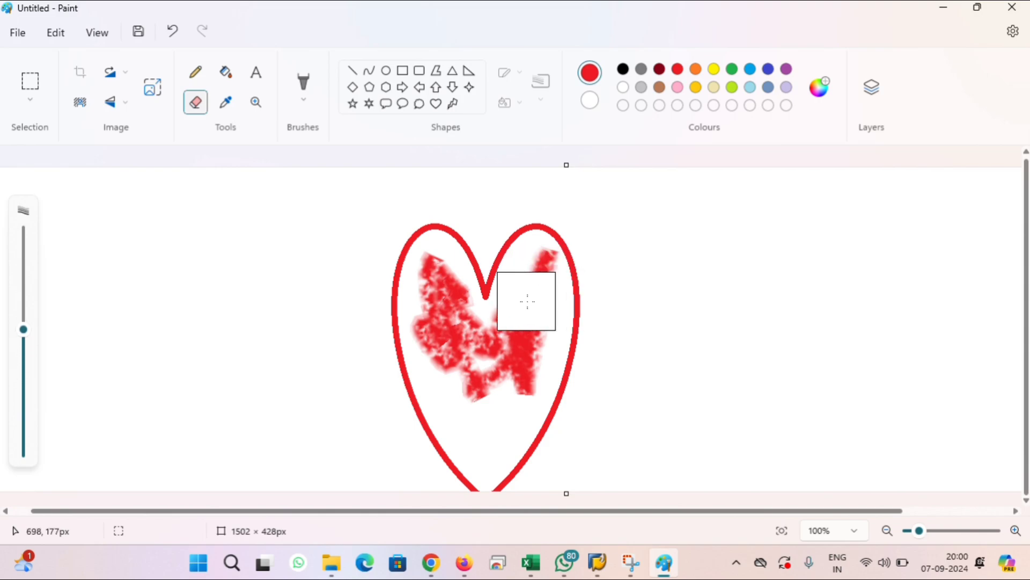
{"action": "mouse_move", "coordinate": [526, 304]}
{"action": "left_mouse_down"}
{"action": "mouse_move", "coordinate": [500, 395]}
{"action": "mouse_move", "coordinate": [487, 336]}
{"action": "mouse_move", "coordinate": [457, 338]}
{"action": "mouse_move", "coordinate": [437, 290]}
{"action": "mouse_move", "coordinate": [416, 285]}
{"action": "mouse_move", "coordinate": [436, 334]}
{"action": "mouse_move", "coordinate": [498, 387]}
{"action": "mouse_move", "coordinate": [553, 304]}
{"action": "mouse_move", "coordinate": [558, 245]}
{"action": "mouse_move", "coordinate": [460, 277]}
{"action": "mouse_move", "coordinate": [471, 323]}
{"action": "mouse_move", "coordinate": [394, 264]}
{"action": "mouse_move", "coordinate": [432, 266]}
{"action": "mouse_move", "coordinate": [434, 410]}
{"action": "mouse_move", "coordinate": [556, 472]}
{"action": "mouse_move", "coordinate": [594, 423]}
{"action": "mouse_move", "coordinate": [407, 367]}
{"action": "left_mouse_up"}
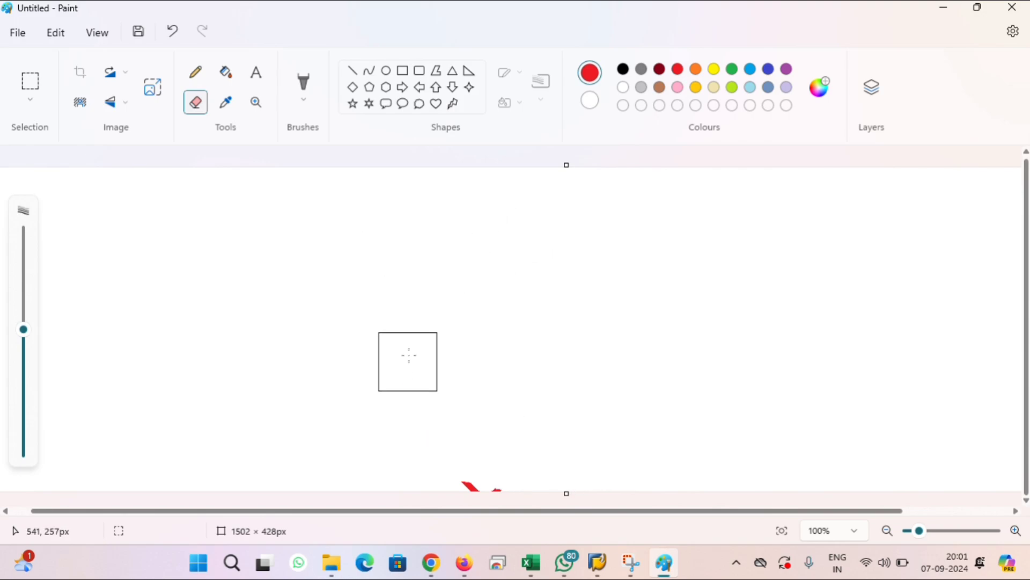
Add a text box near the canvas's middle containing 5486562 in red and 256256 in black, followed by digits in yellow
{"action": "left_click", "coordinate": [257, 104]}
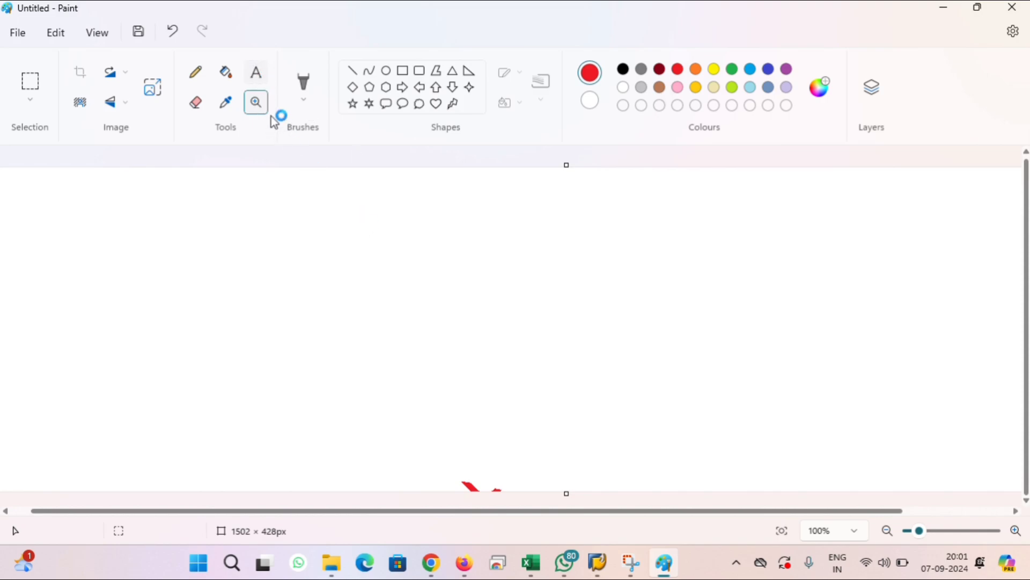
{"action": "left_click", "coordinate": [385, 286]}
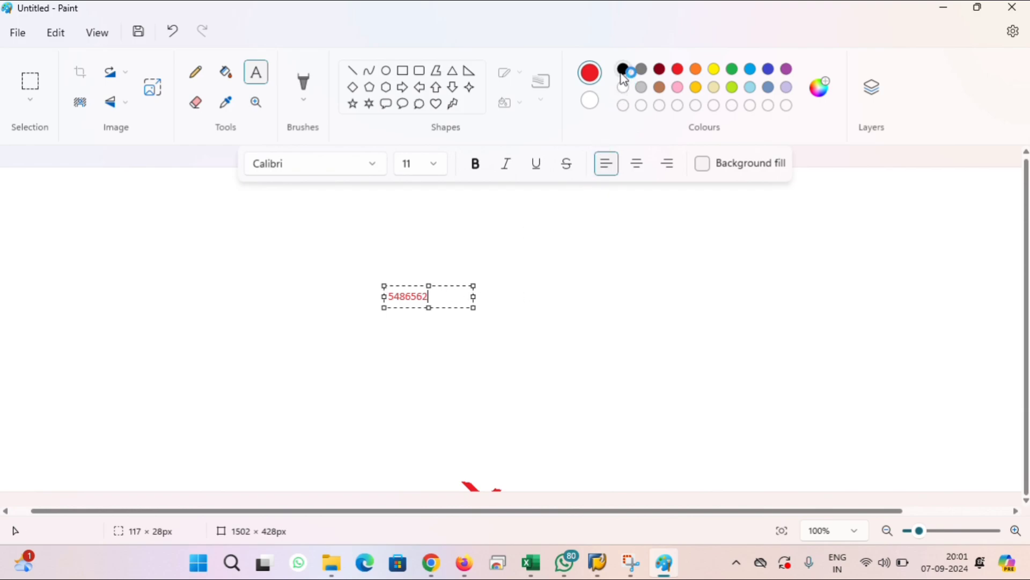
{"action": "left_click", "coordinate": [622, 71]}
{"action": "type", "text": "256256"}
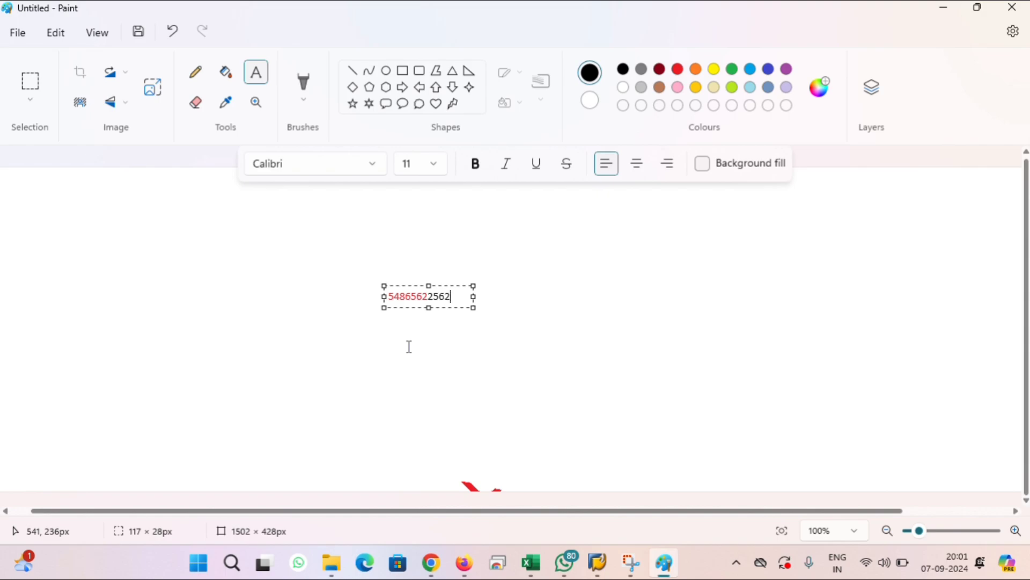
{"action": "left_click", "coordinate": [714, 69]}
{"action": "type", "text": "5646"}
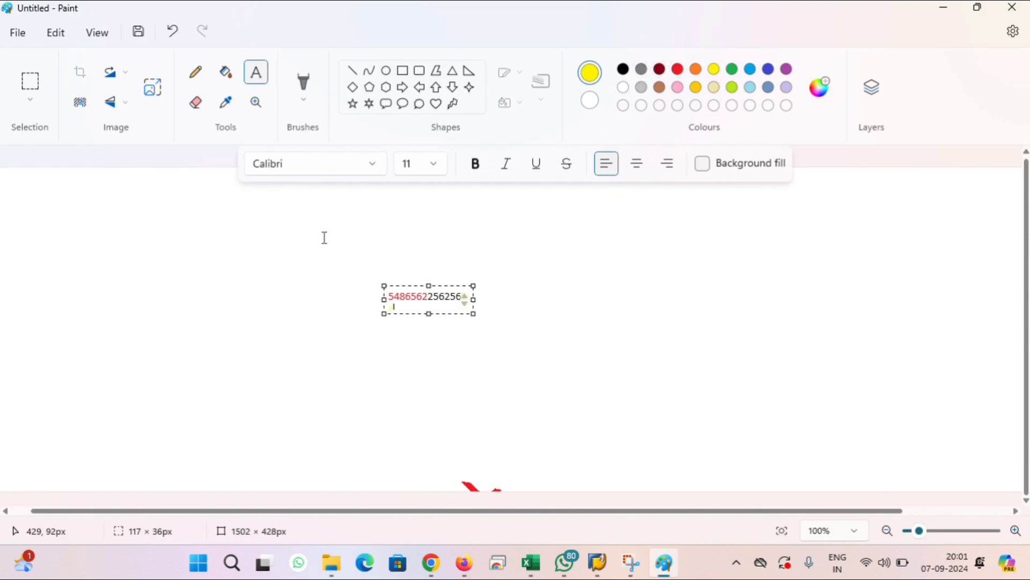